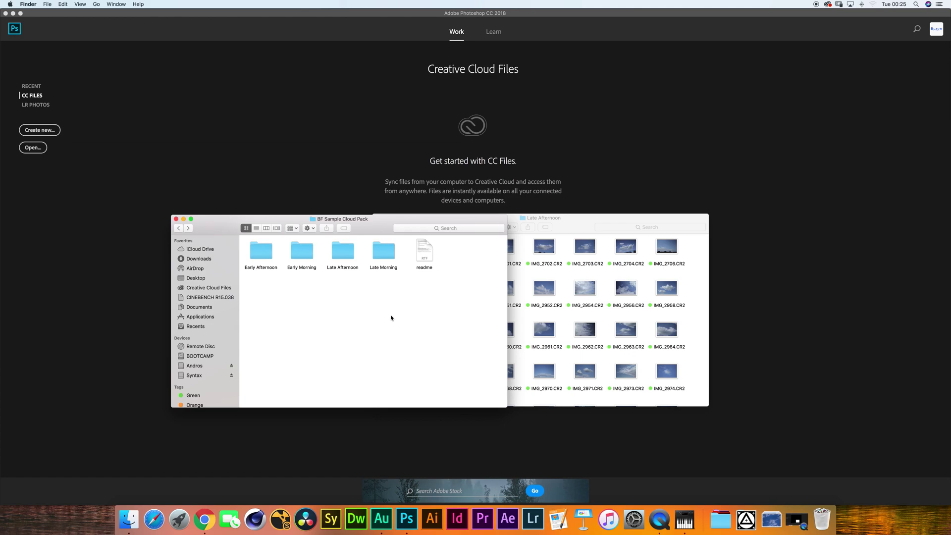
- Drag IMG_2959.CR2 from the Late Afternoon folder onto Photoshop to open it in Camera Raw
left_click(513, 223)
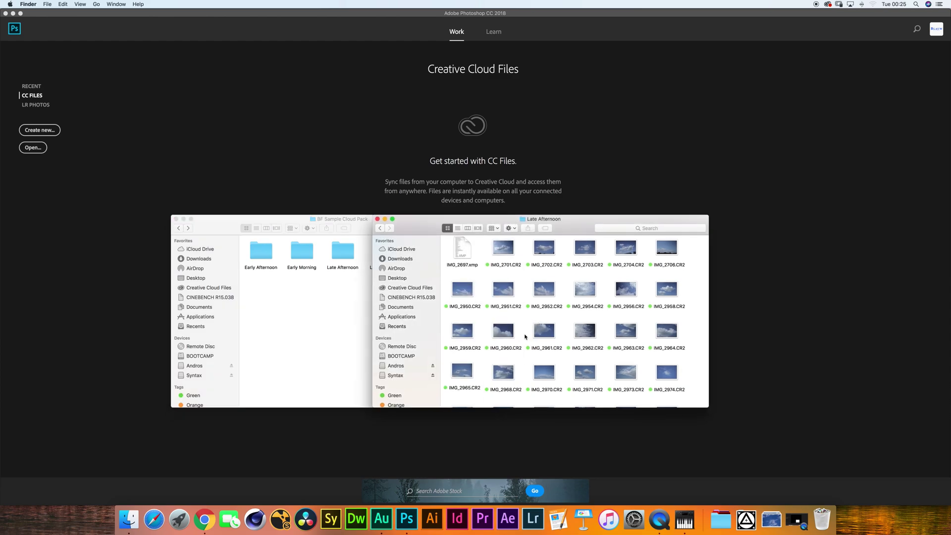
left_click_drag(472, 335, 593, 202)
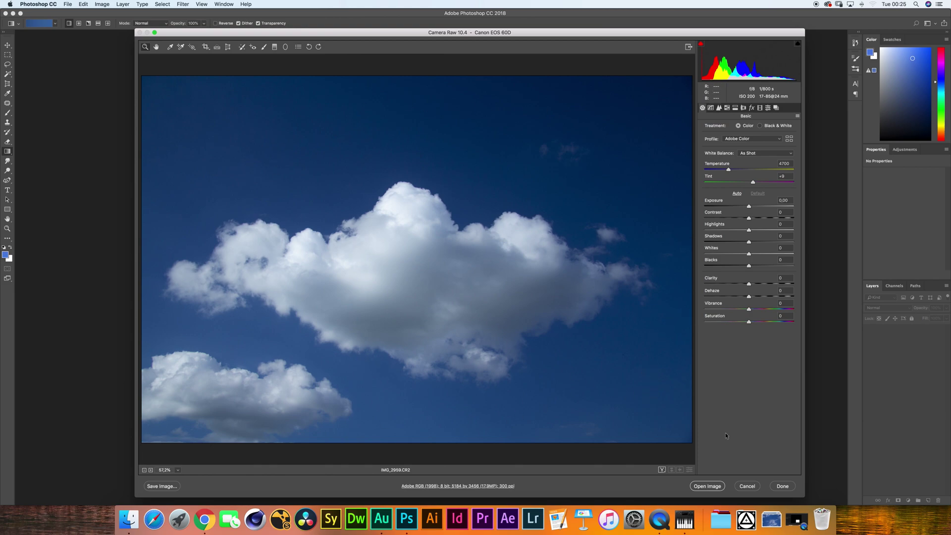
- Open IMG_2959.CR2 from Camera Raw and convert its locked Background into Layer 0
left_click(714, 486)
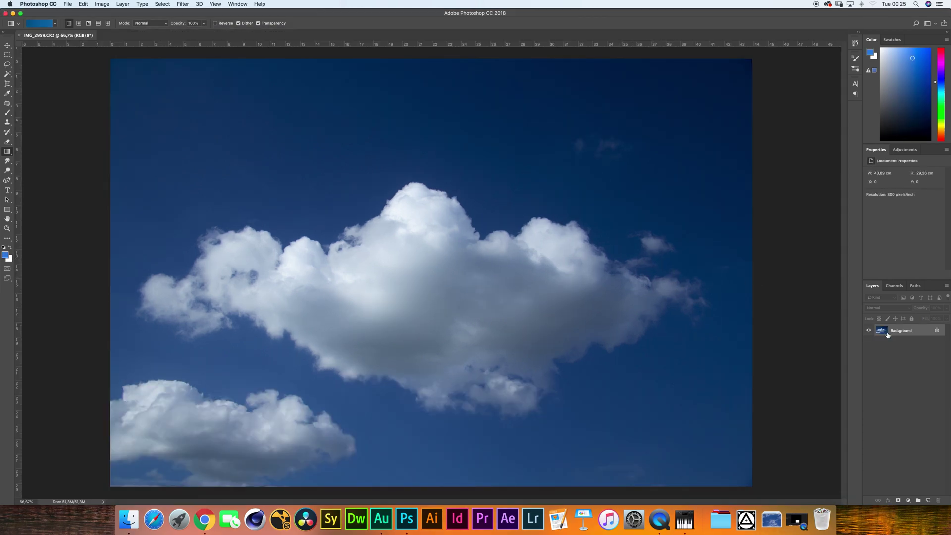
double_click(928, 332)
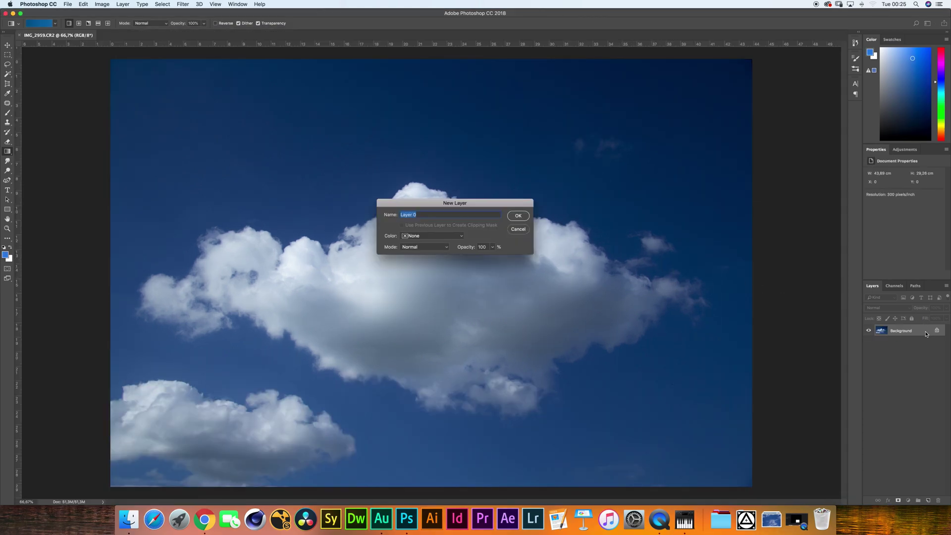
left_click(518, 216)
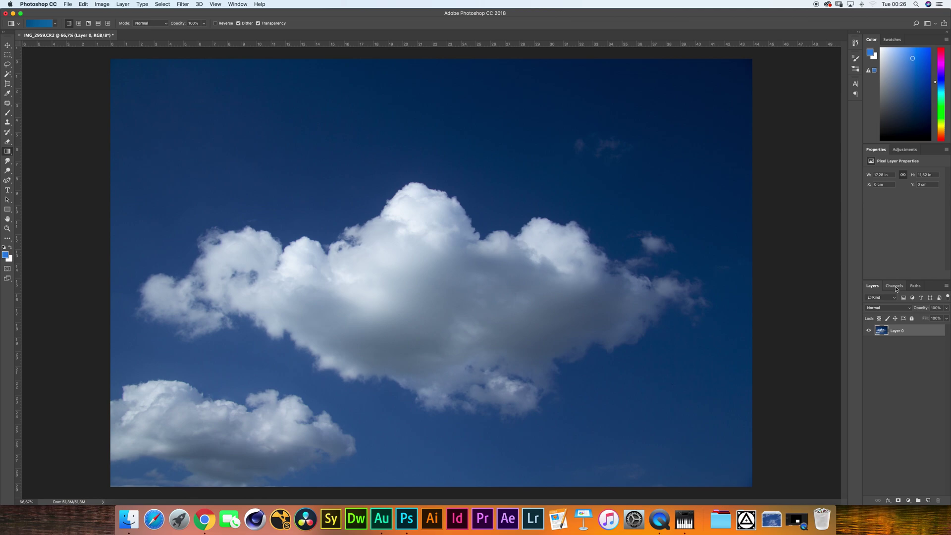
- Compare the Red, Green and Blue channels, then duplicate Red as 'Red copy'
left_click(895, 287)
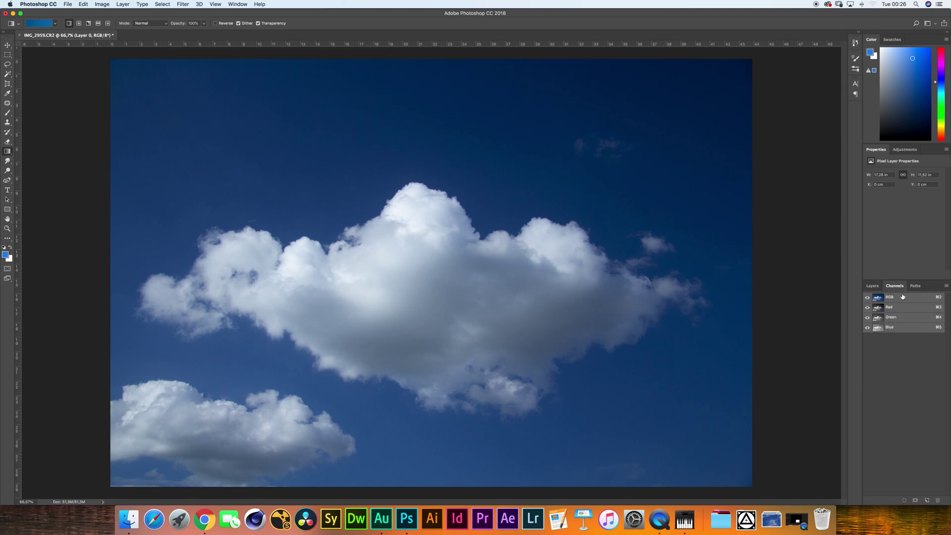
left_click(907, 307)
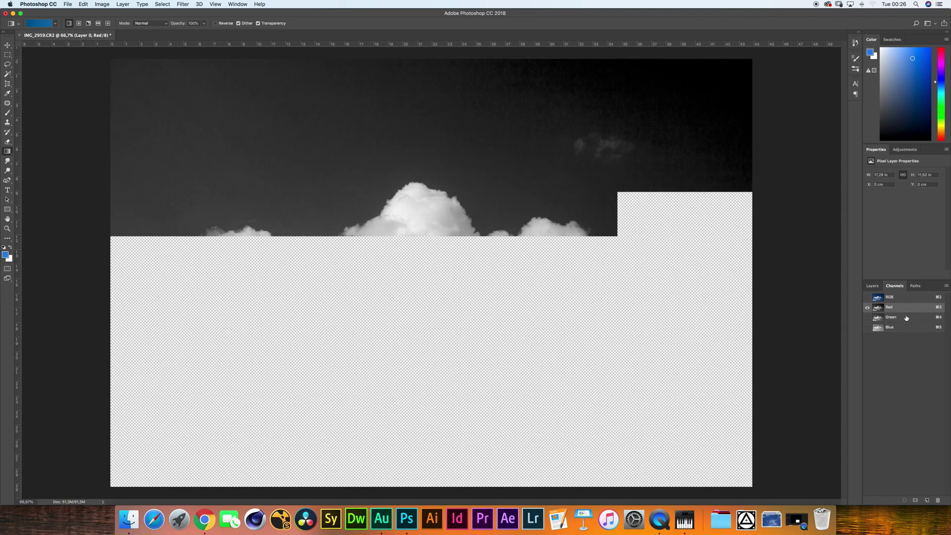
left_click(906, 319)
left_click(908, 329)
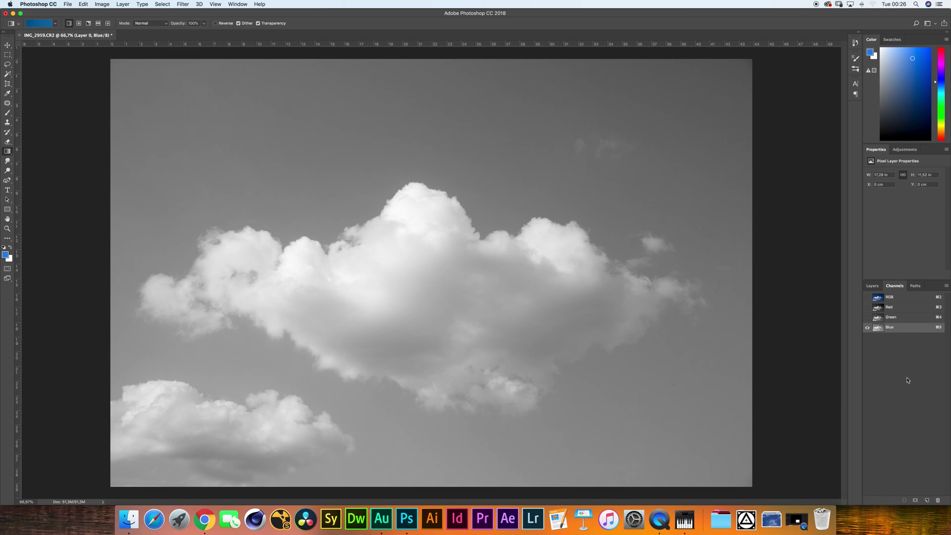
left_click(899, 308)
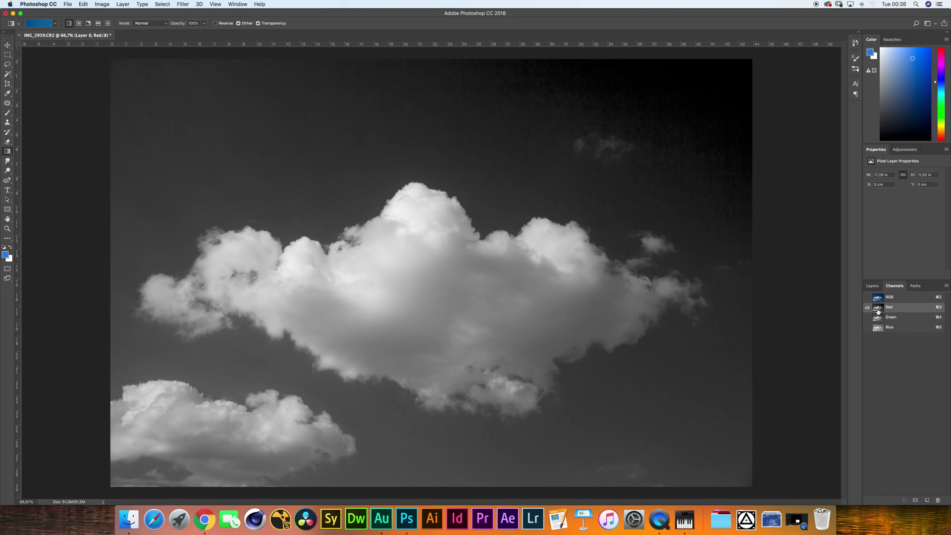
left_click_drag(878, 310, 927, 500)
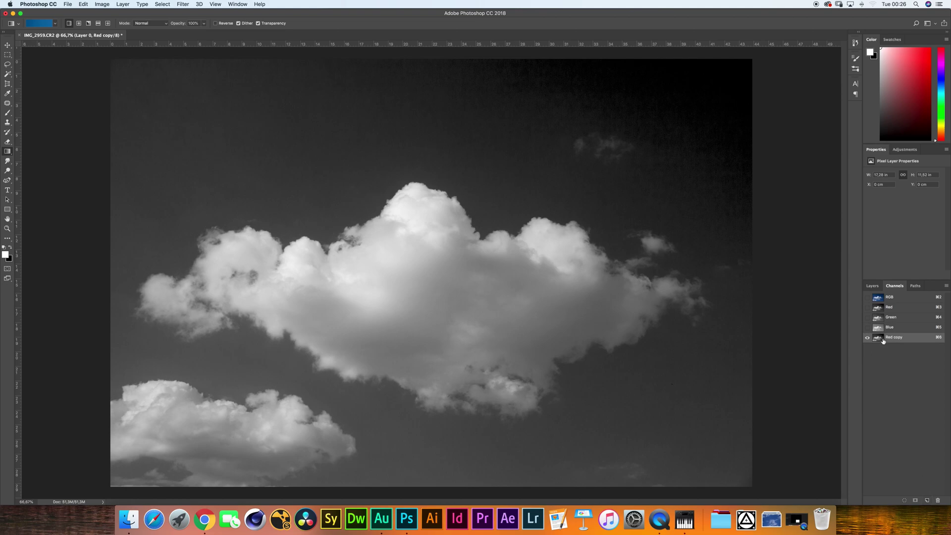
- Run Levels on Red copy with black input 85 and white input 183
left_click(102, 4)
mouse_move(133, 25)
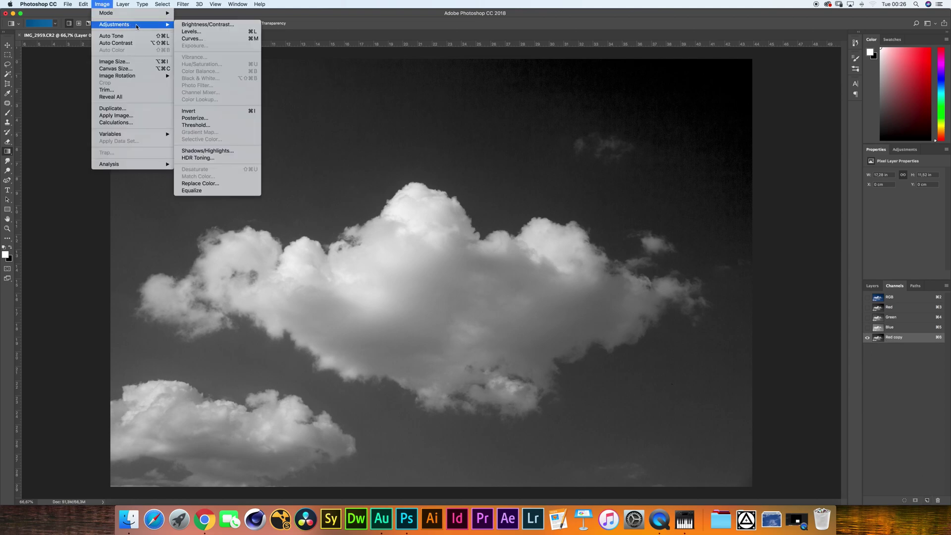
left_click(192, 31)
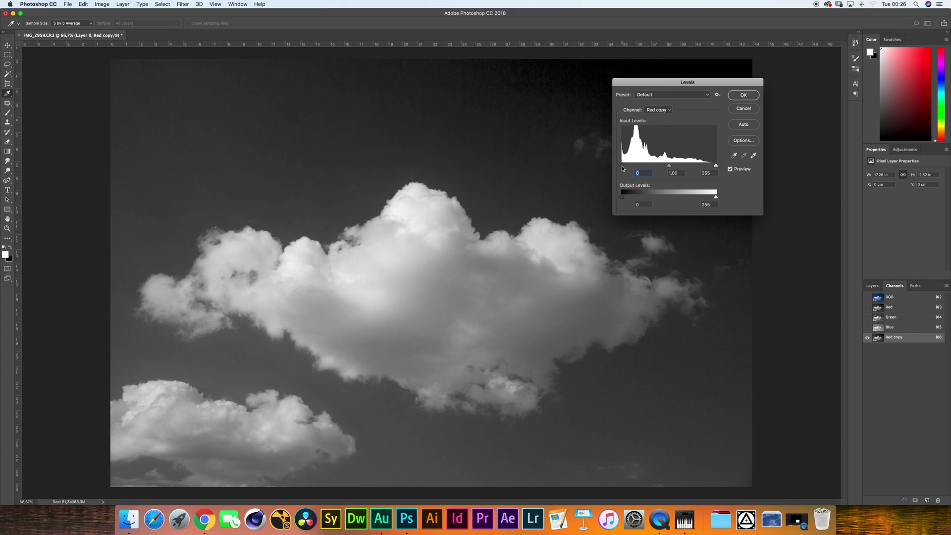
left_click_drag(622, 165, 654, 167)
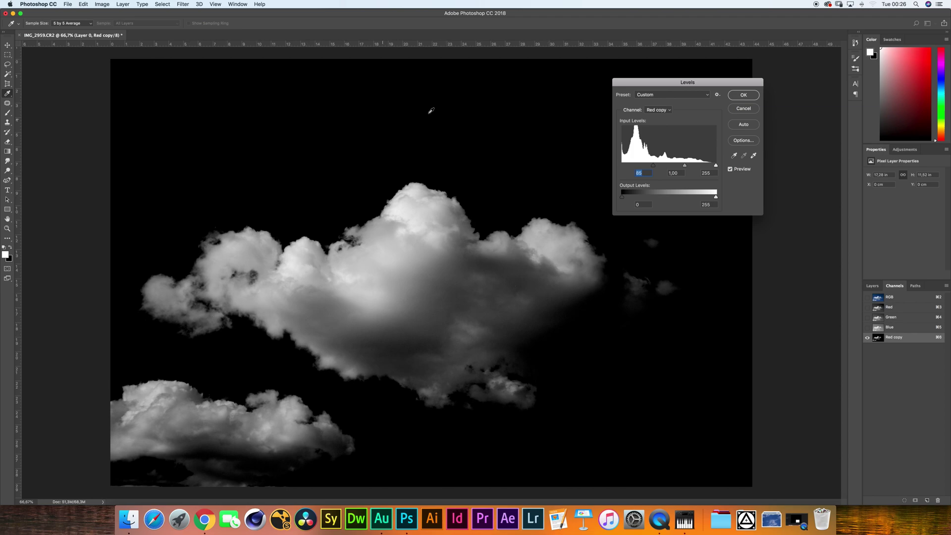
left_click_drag(716, 167, 692, 168)
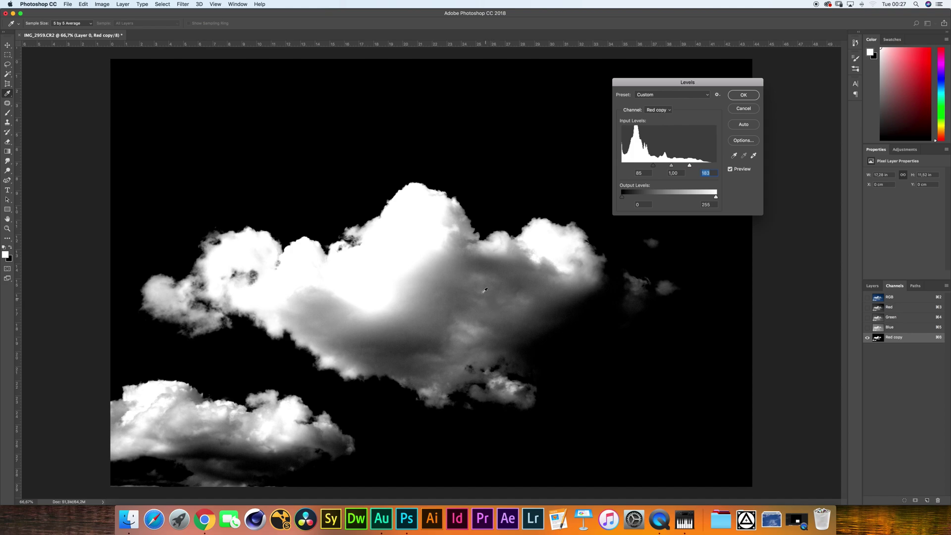
- Check cloud edges up close, set Levels to black 72, midtone 1.48, then apply
scroll(294, 322, "up", 1)
scroll(294, 322, "up", 15)
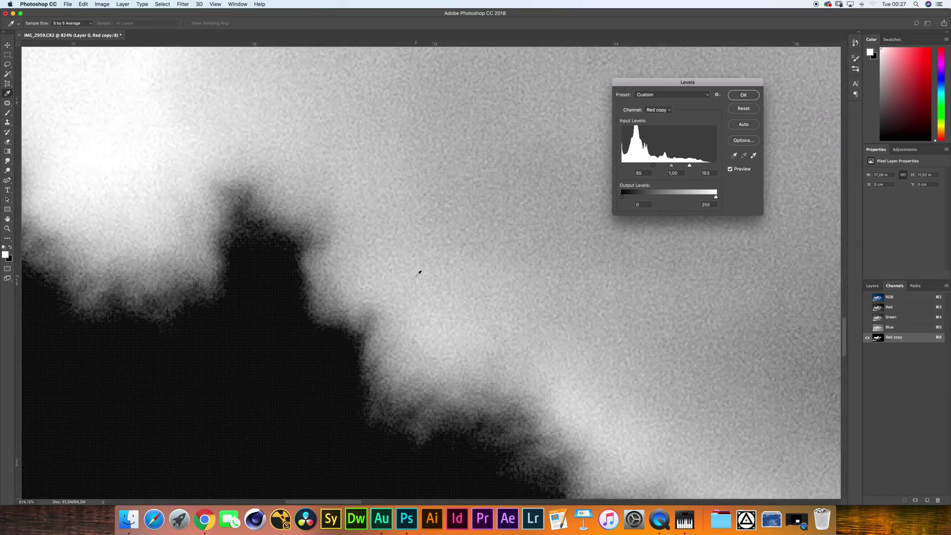
scroll(424, 287, "down", 2)
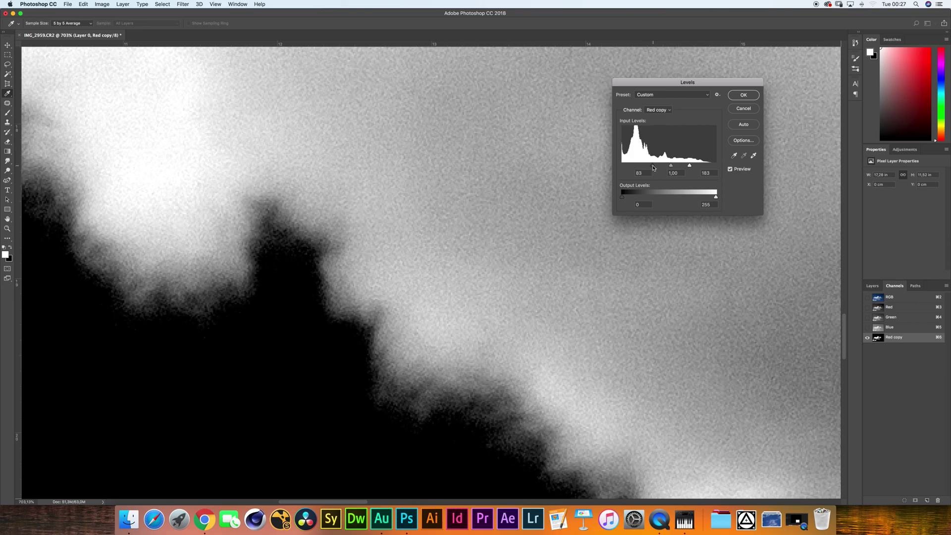
left_click_drag(652, 167, 649, 167)
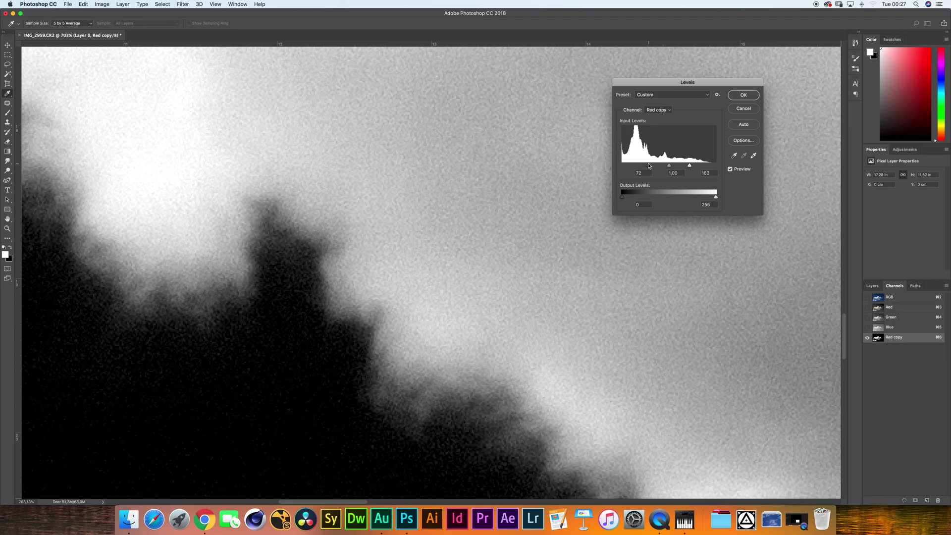
left_click(570, 324, "alt+super")
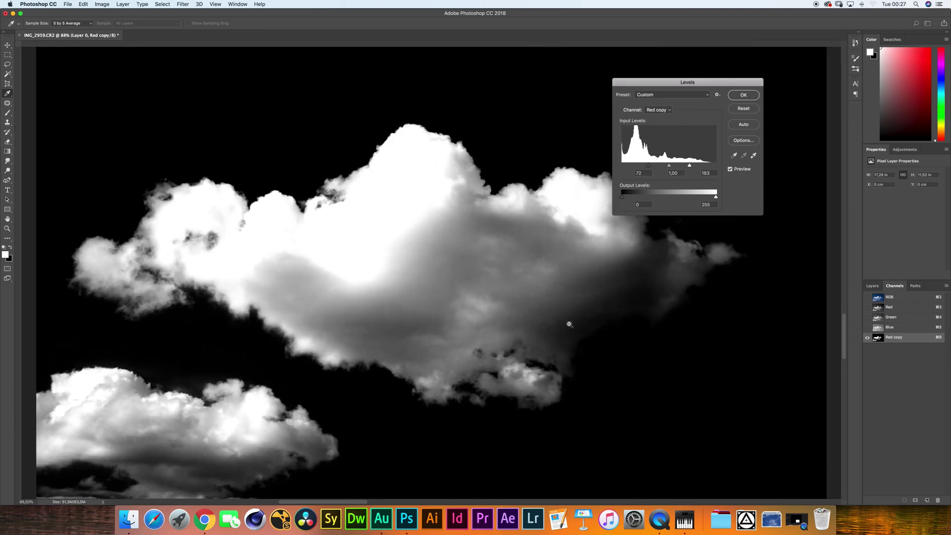
left_click_drag(569, 324, 588, 312)
key("super+r")
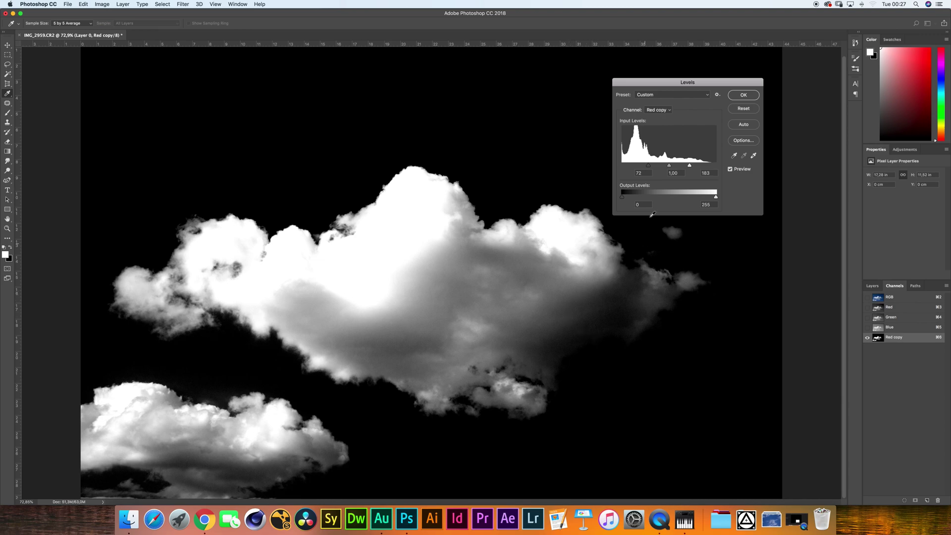
left_click_drag(669, 167, 666, 167)
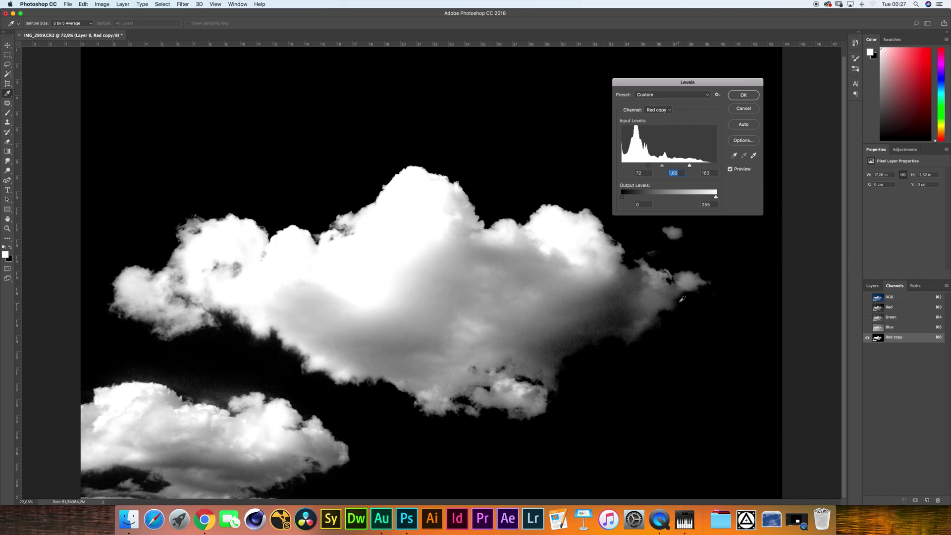
left_click(743, 95)
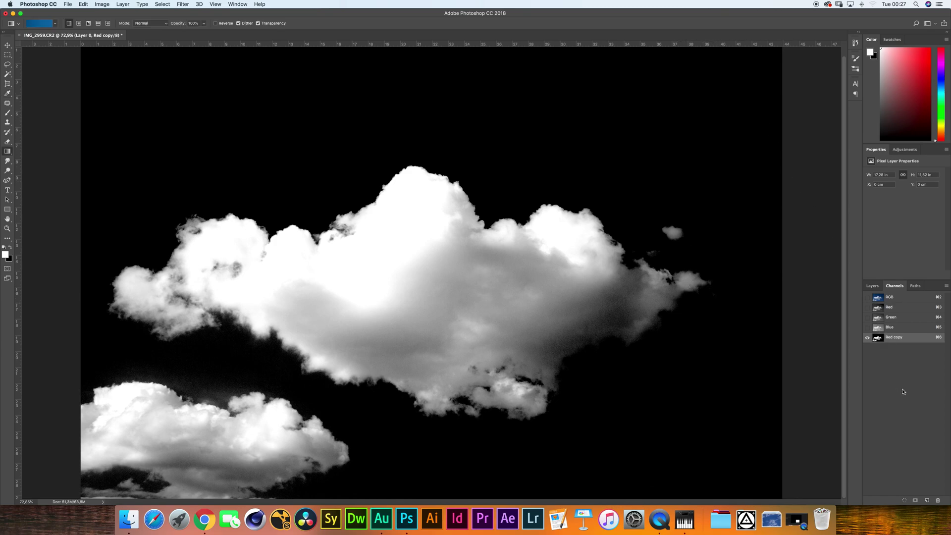
- Quick Look IMG_2983.CR2 in Finder, then return to the Photoshop document
left_click(129, 519)
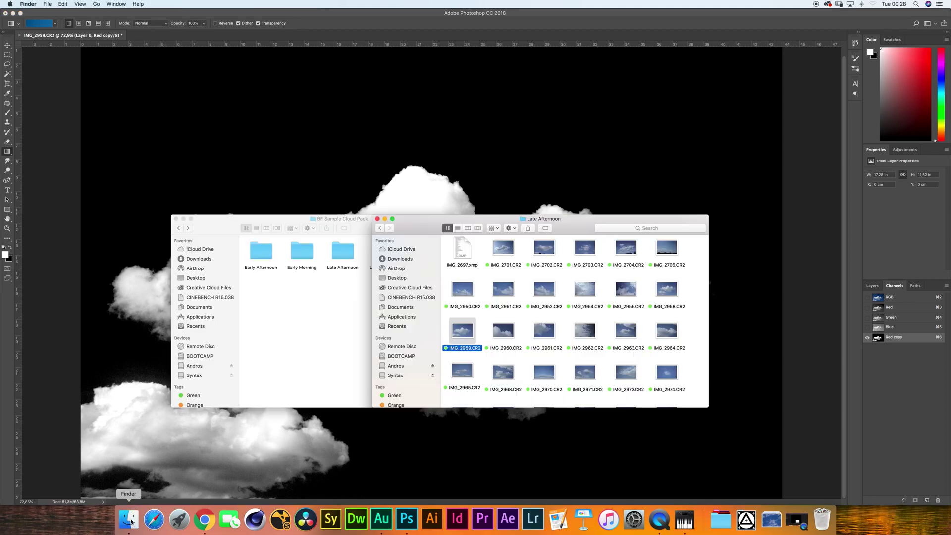
scroll(564, 365, "down", 5)
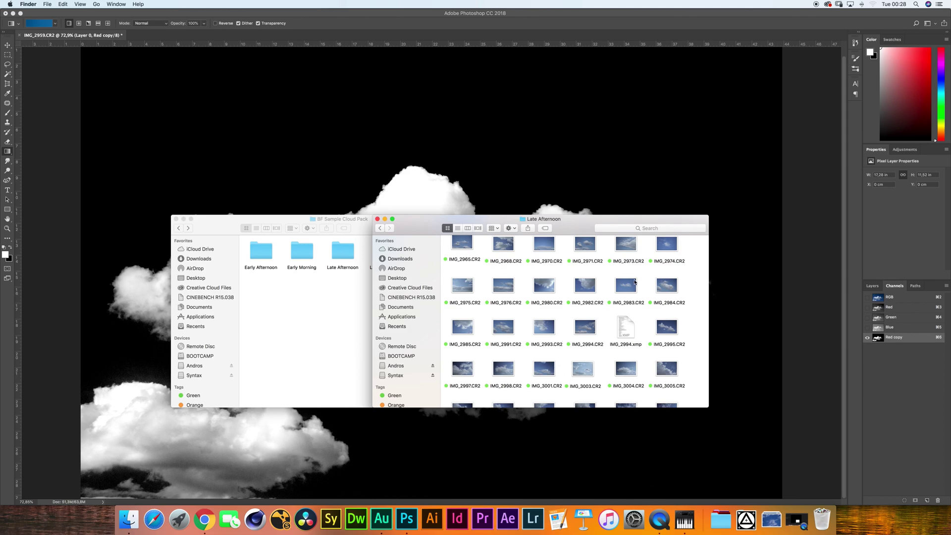
left_click(627, 289)
key("space")
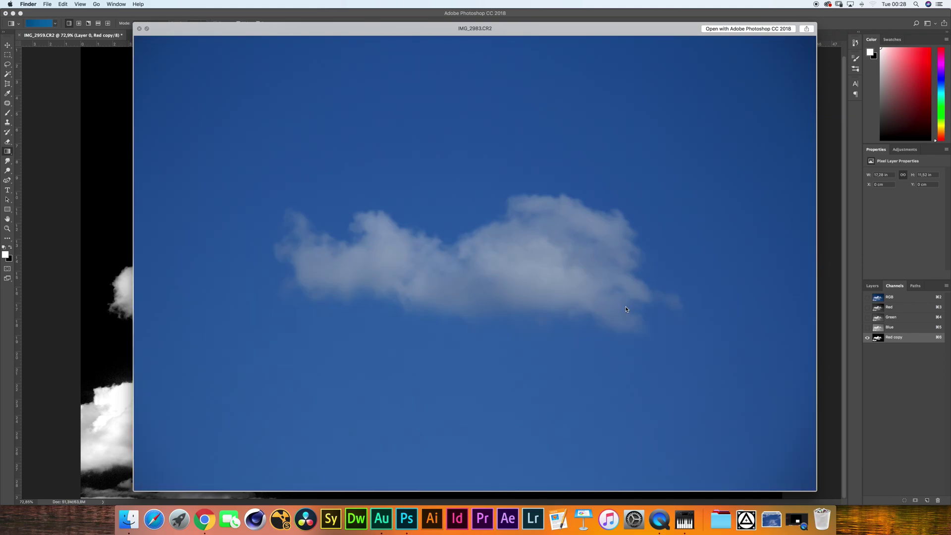
key("space")
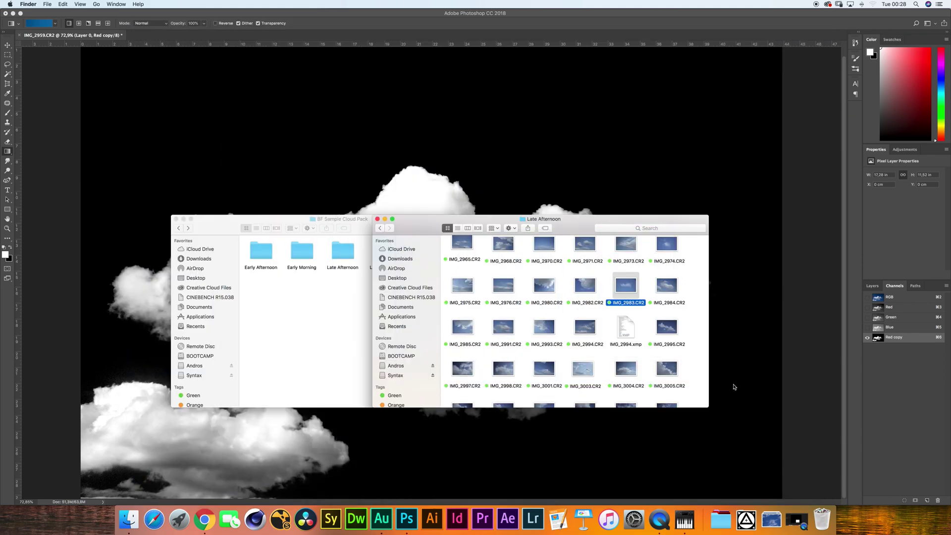
left_click(810, 322)
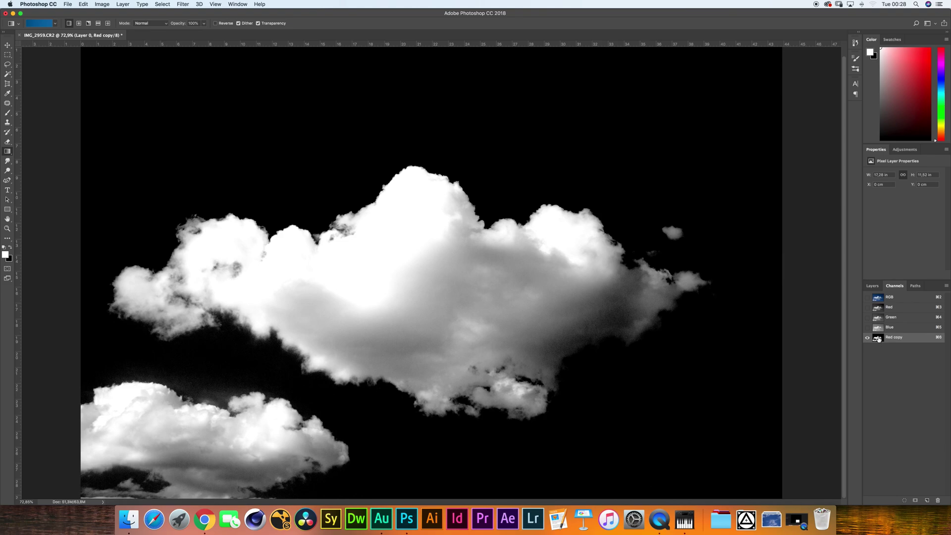
- Load the Red copy channel as a selection and switch back to the RGB composite
left_click(879, 342, "super")
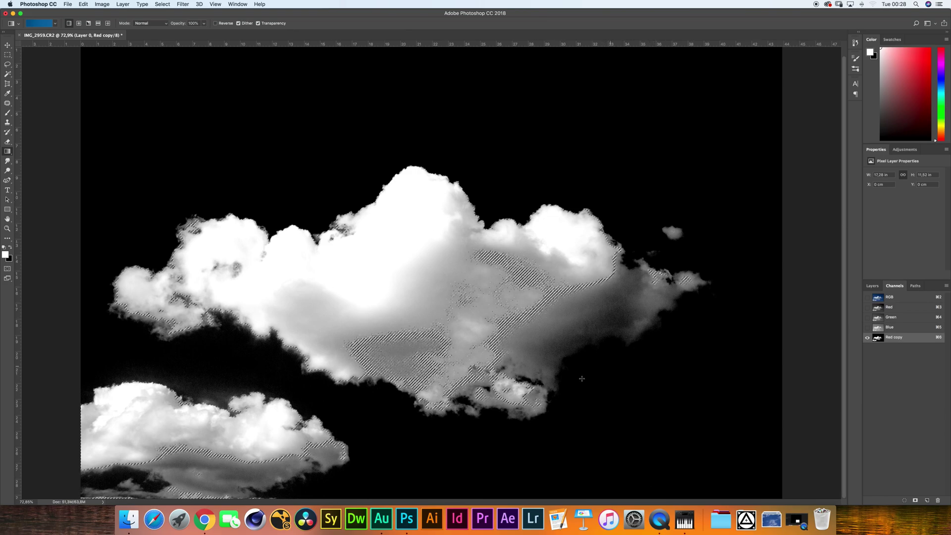
left_click(878, 298)
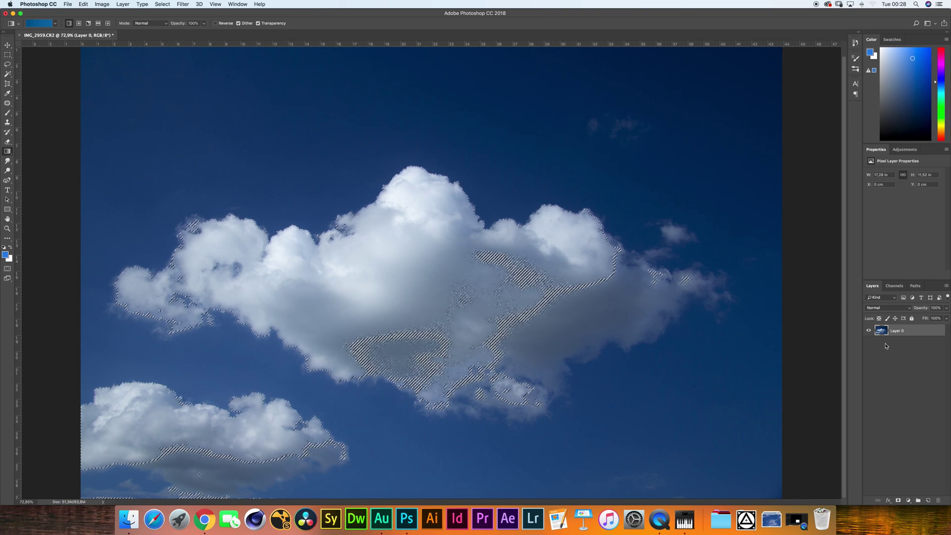
- Copy the selected clouds to a new Layer 1 and hide Layer 0
key("super+j")
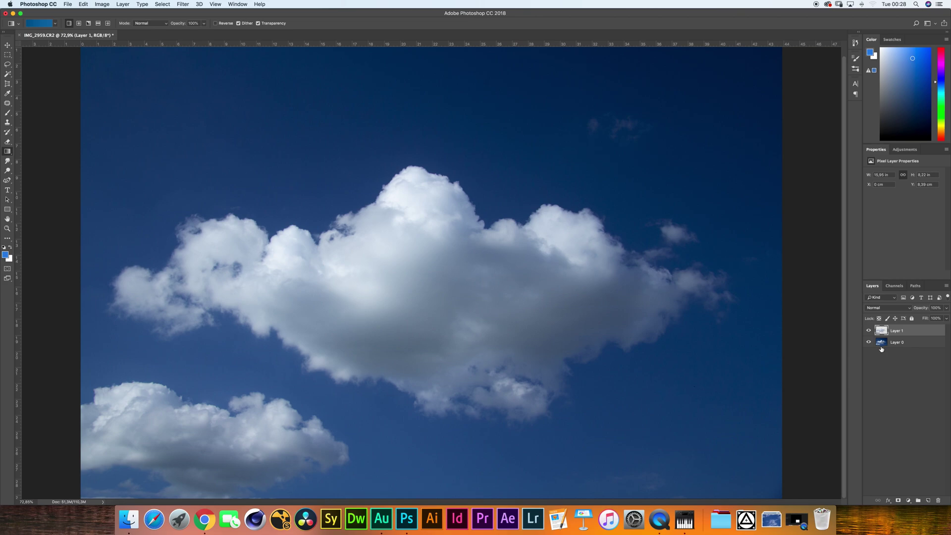
left_click(869, 343)
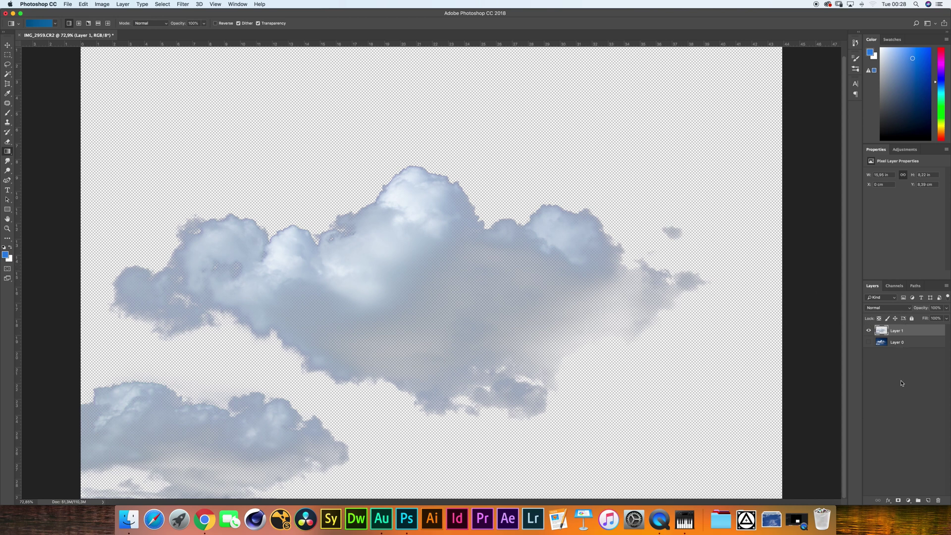
left_click(68, 4)
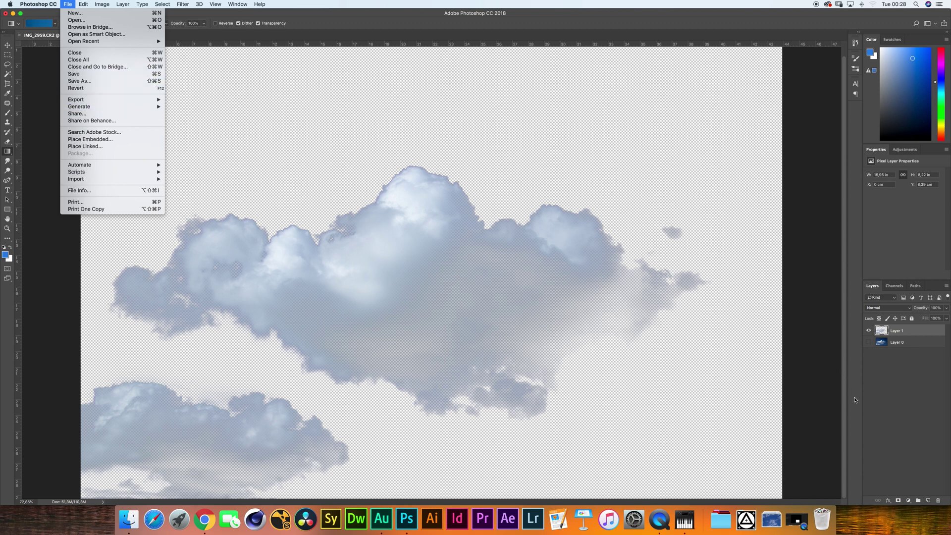
left_click(895, 381)
- Hide Layer 1, show Layer 0 again and make Layer 0 active
left_click(867, 331)
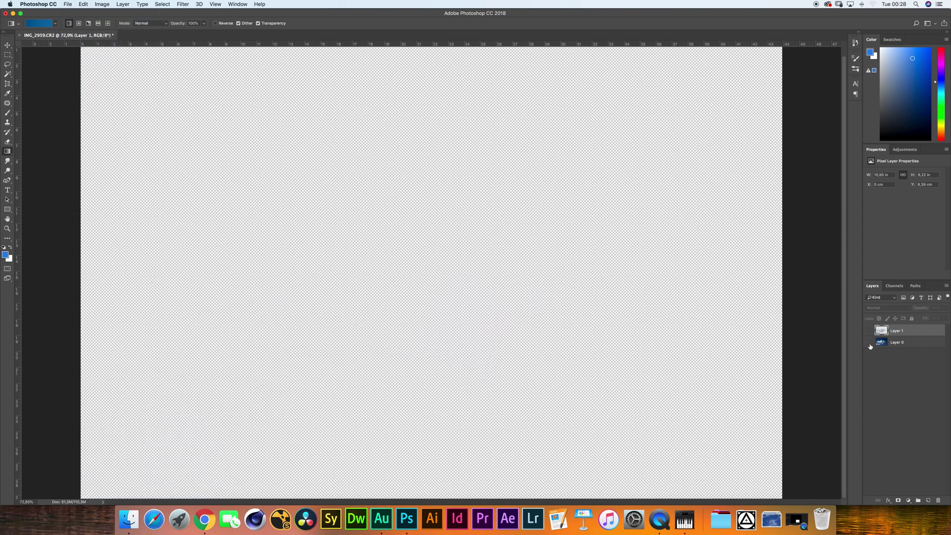
left_click(868, 342)
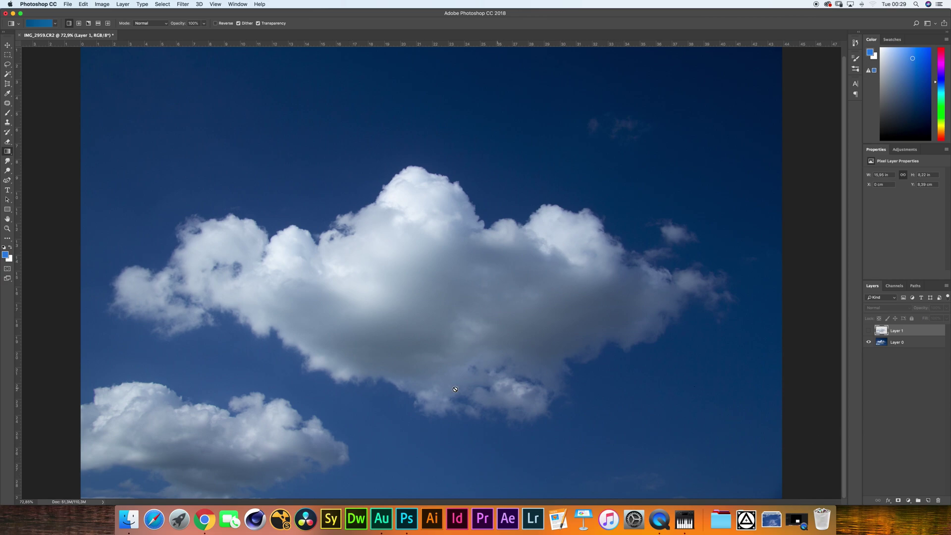
left_click(886, 342)
- Reload the Red copy channel as a selection over the full-colour composite
left_click(894, 286)
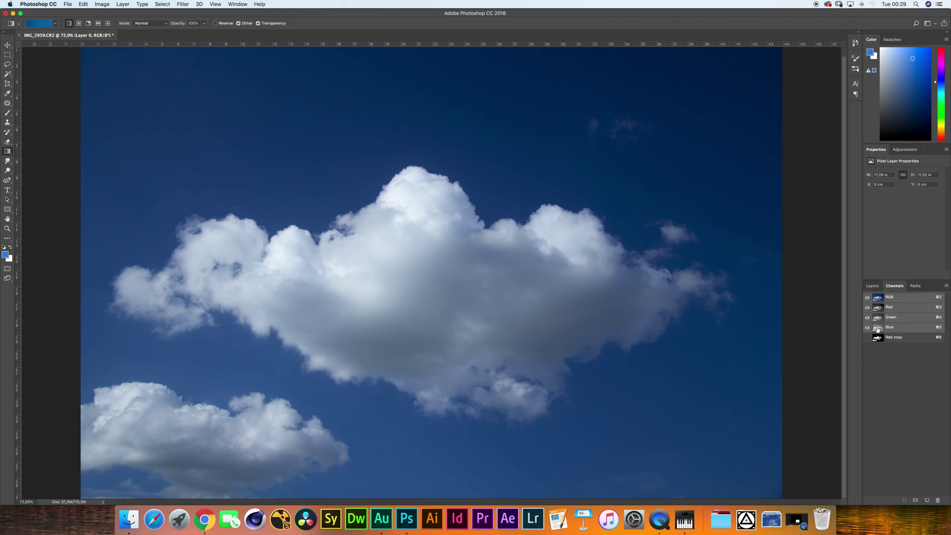
left_click(878, 339)
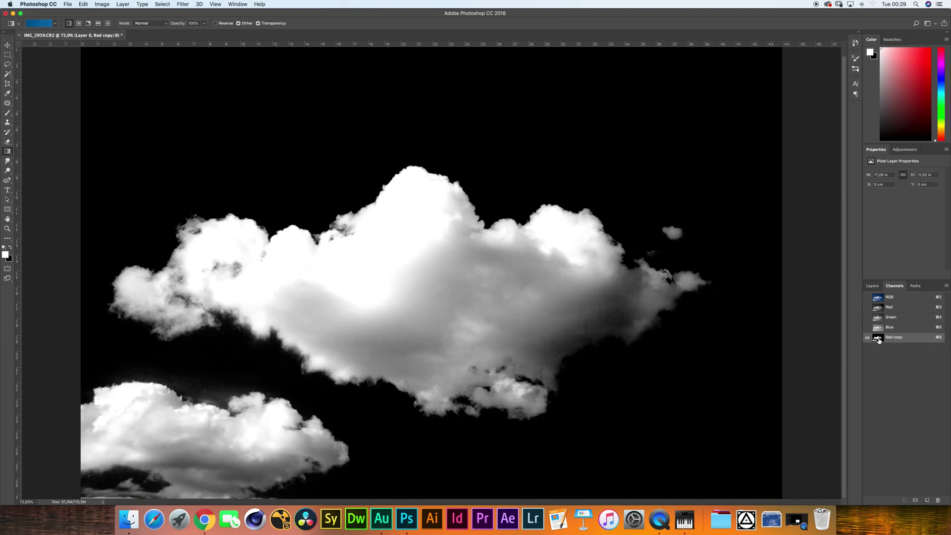
left_click(879, 338, "super")
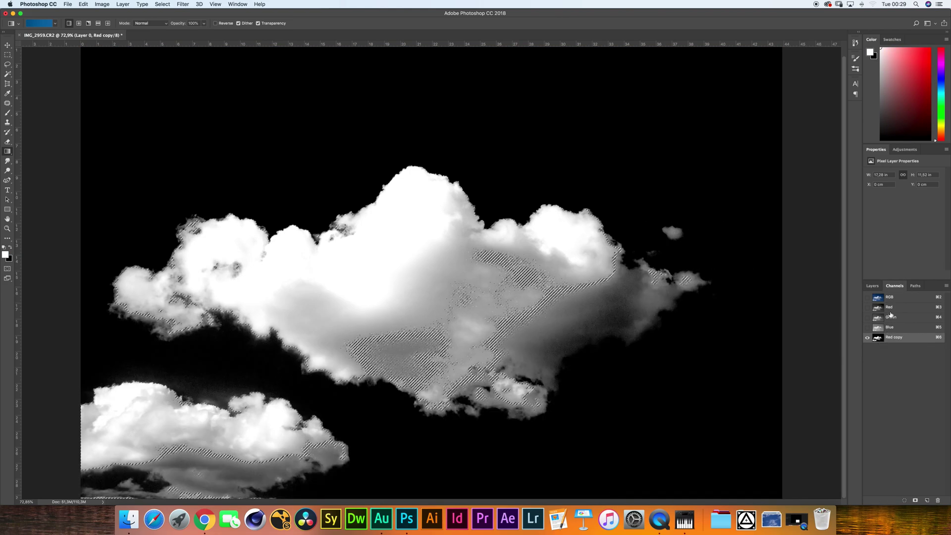
key("super+2")
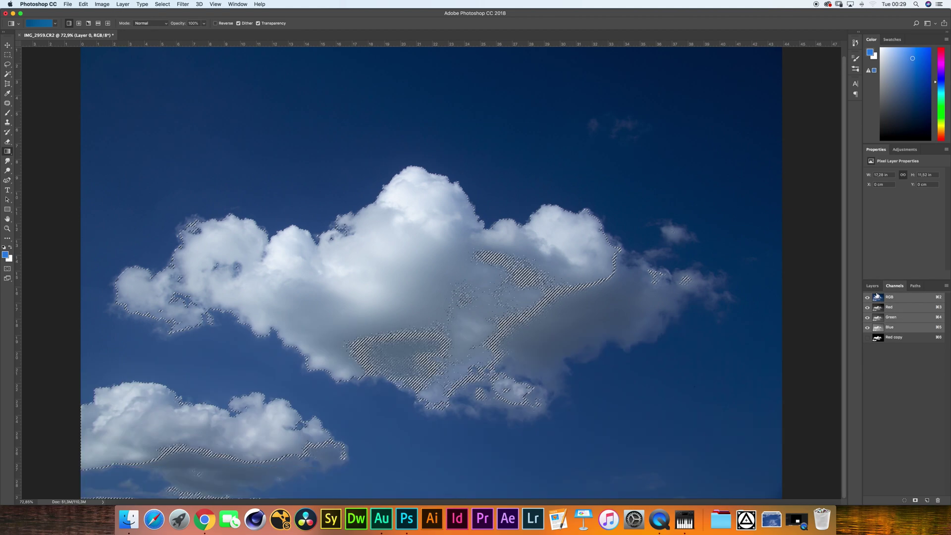
left_click(873, 286)
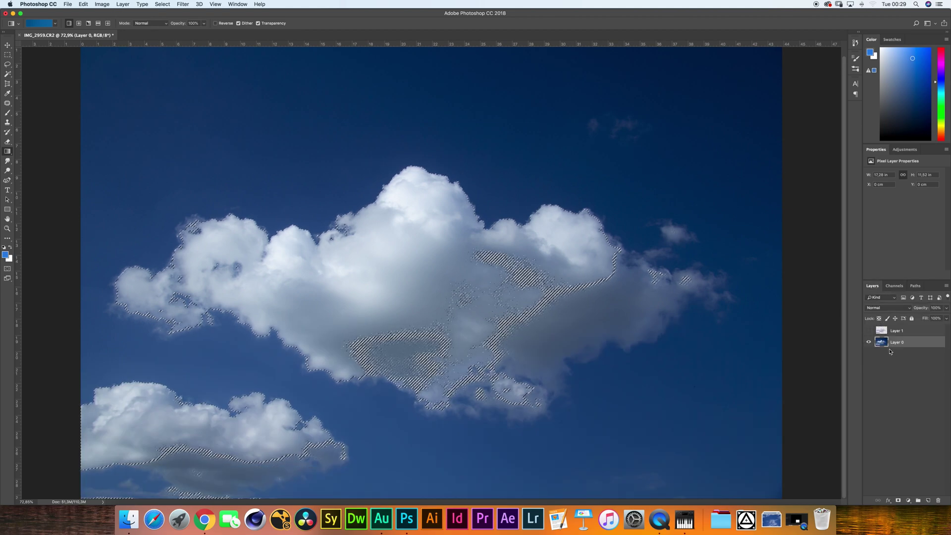
- Add a cloud layer mask to Layer 0 and fill a new Layer 2 beneath it with blue
left_click(898, 501)
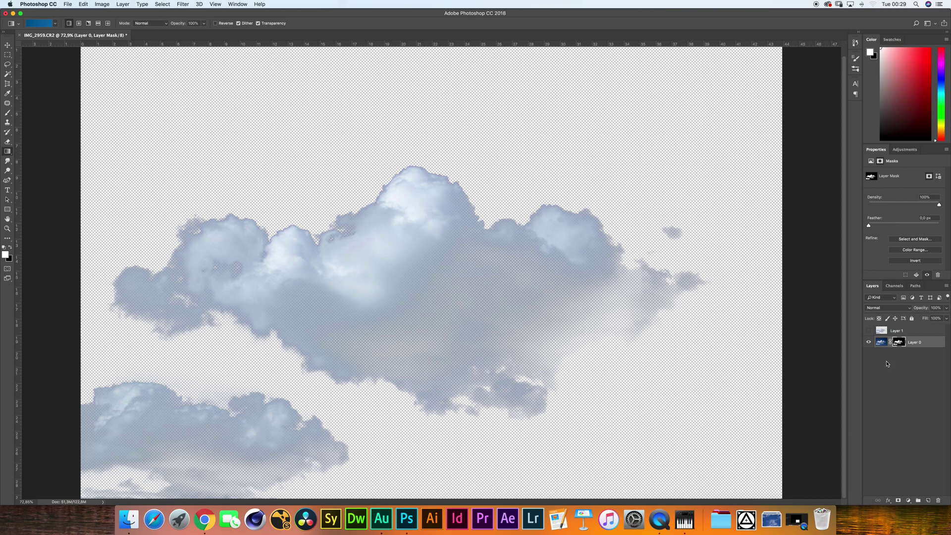
left_click(929, 501)
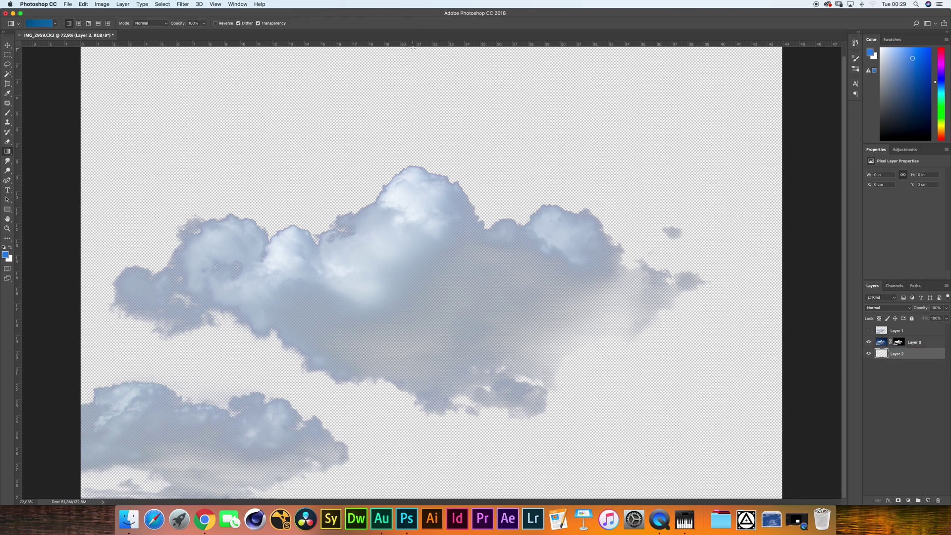
left_click_drag(413, 54, 414, 496)
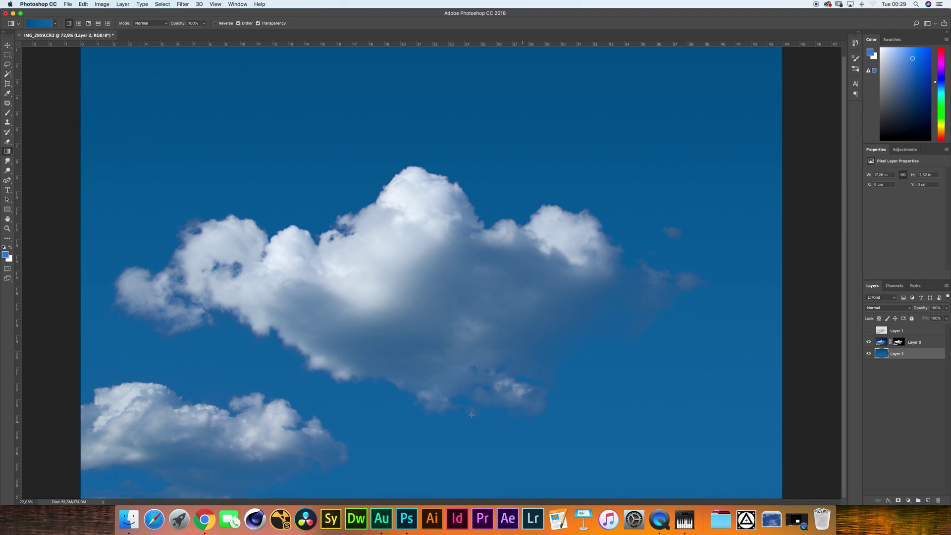
- Apply Curves to Layer 0's mask, lifting shadows and midtones and lowering highlights for denser clouds
left_click(900, 345)
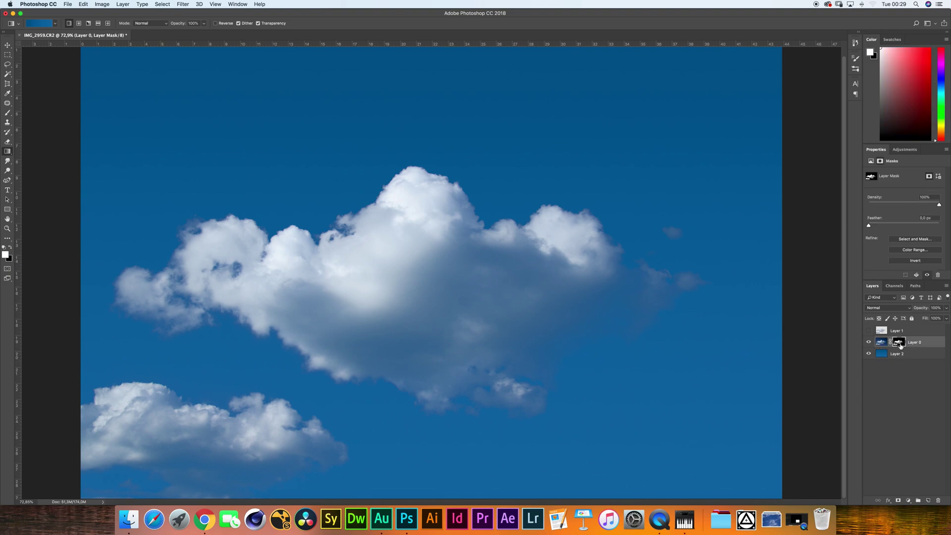
left_click(102, 4)
mouse_move(109, 25)
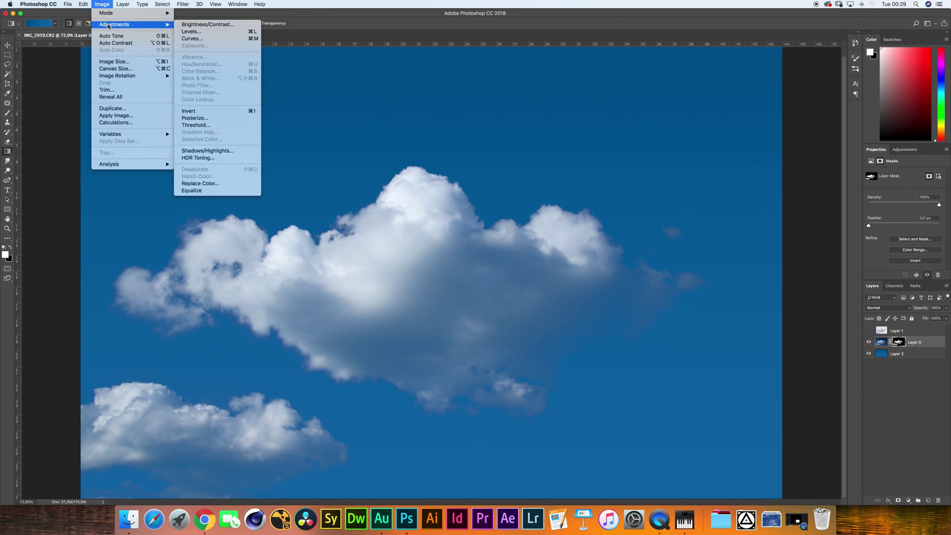
left_click(200, 39)
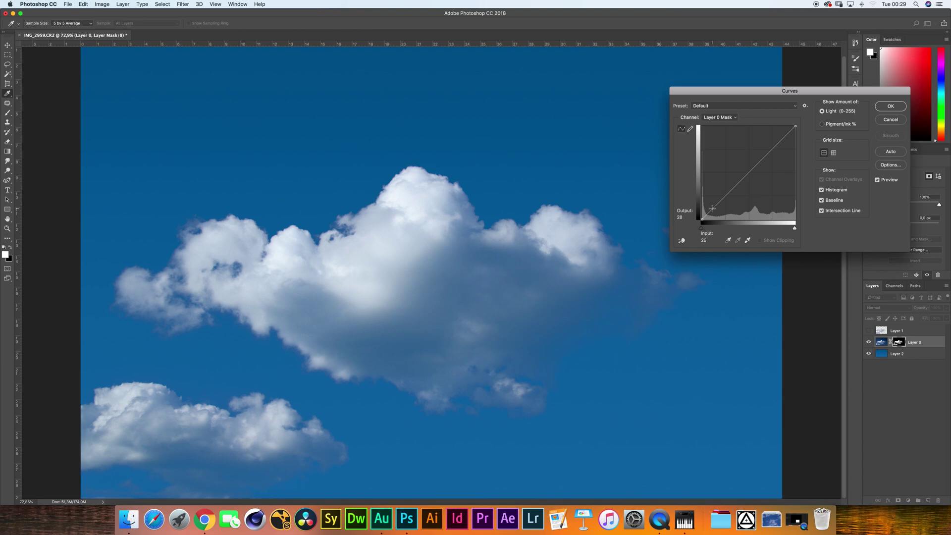
left_click_drag(713, 209, 709, 206)
left_click_drag(732, 170, 740, 171)
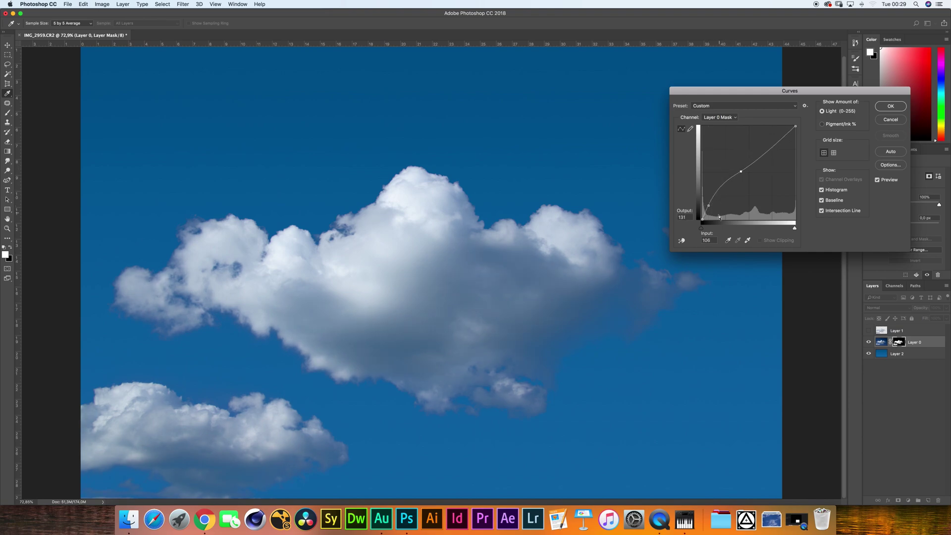
left_click_drag(709, 204, 706, 200)
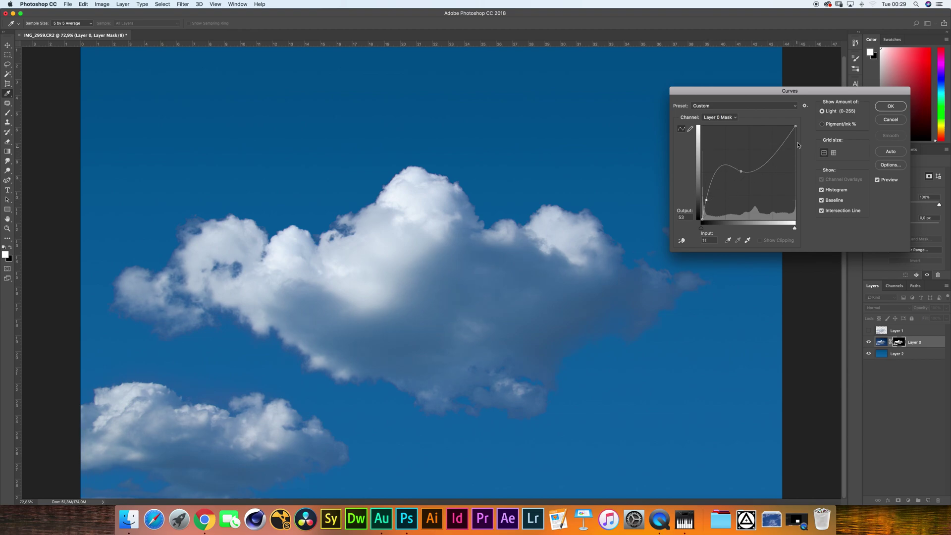
mouse_move(796, 127)
left_mouse_down()
mouse_move(796, 146)
mouse_move(768, 155)
mouse_move(798, 138)
left_mouse_up()
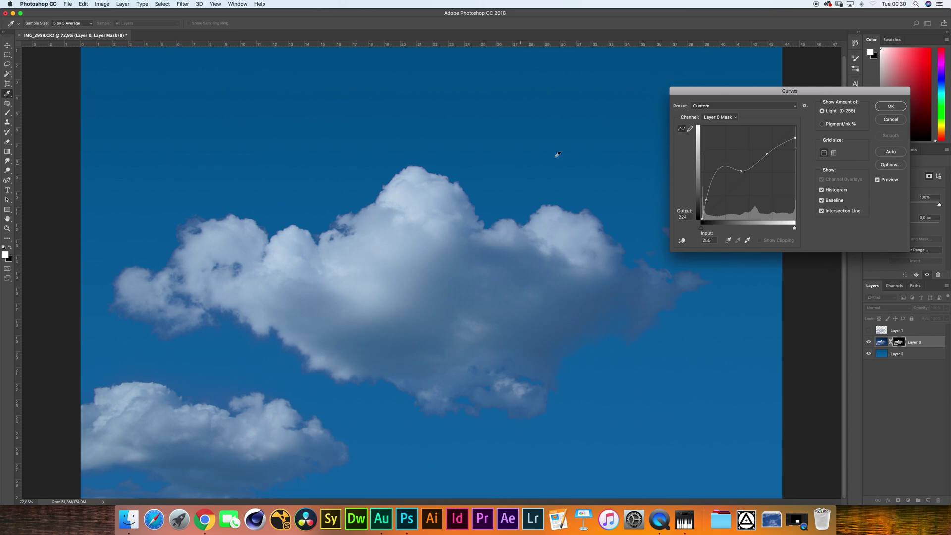
left_click(896, 110)
key("g")
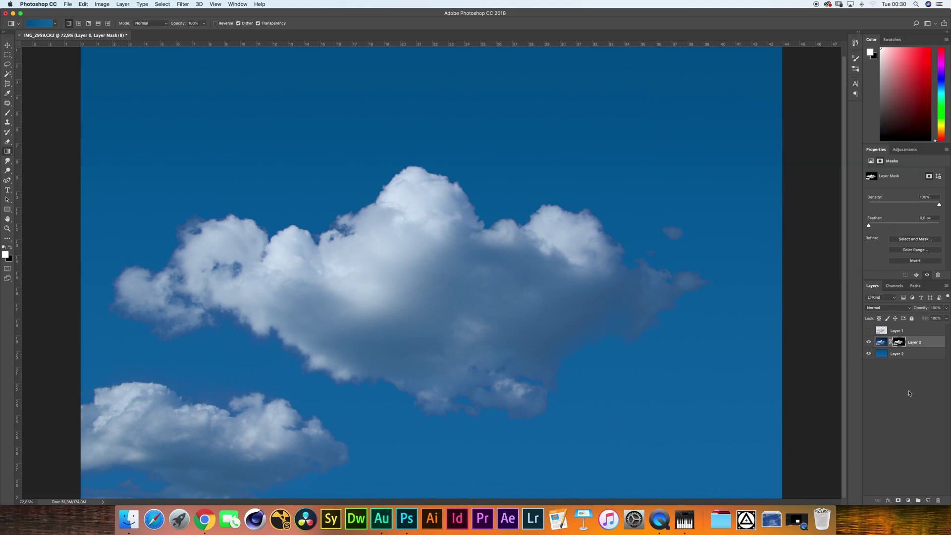